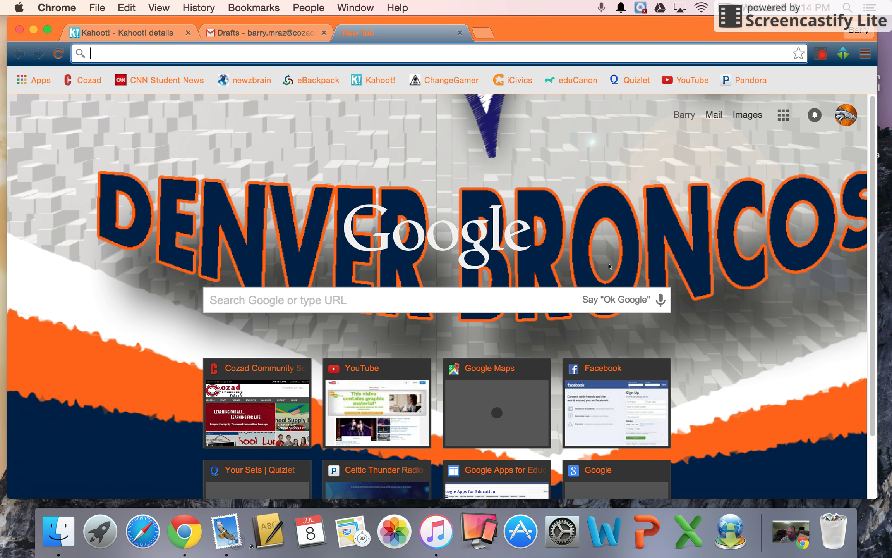
# - Restore the minimized Google+ Hangouts call window from the Dock
pyautogui.click(790, 528)
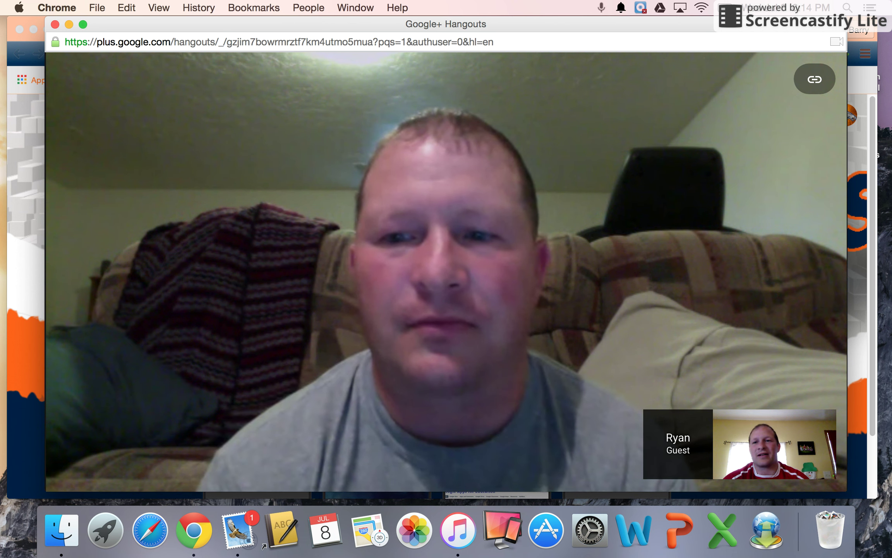
# - Screenshare the Entire screen into the Hangouts call
pyautogui.moveTo(97, 141)
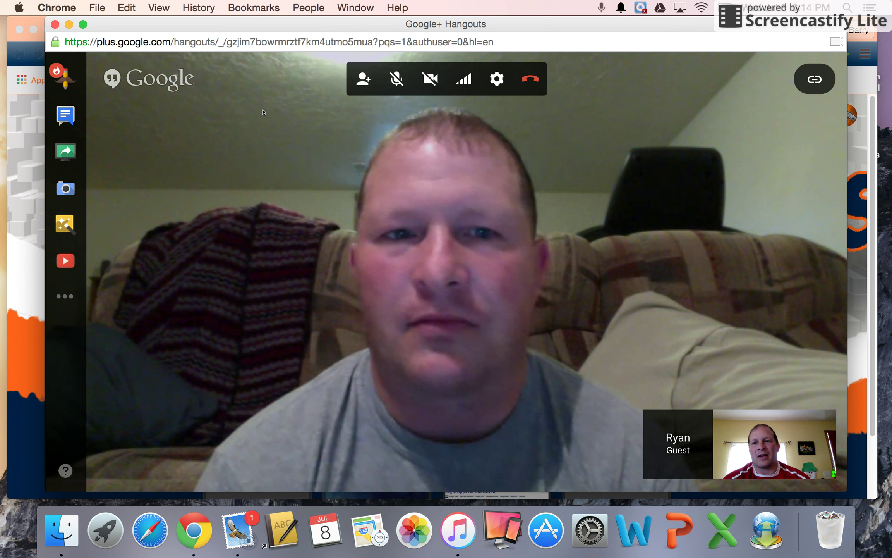
pyautogui.click(65, 152)
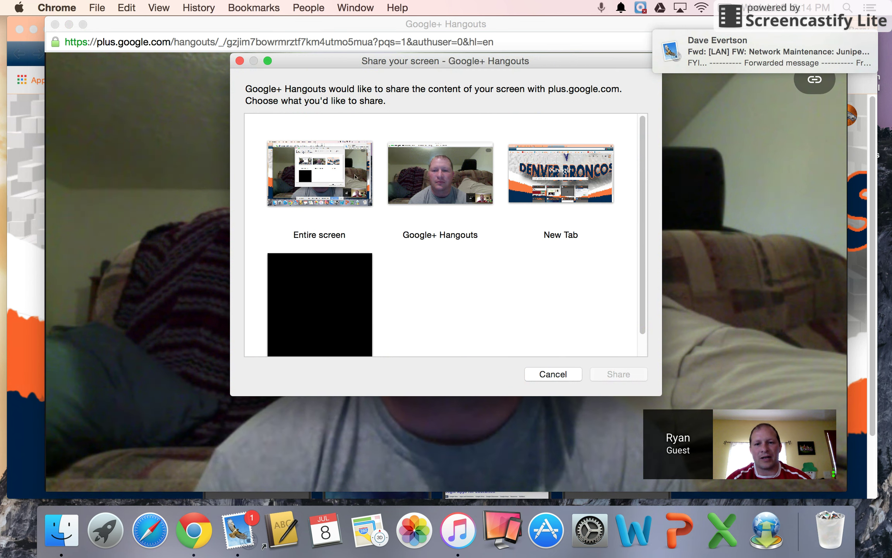
pyautogui.click(320, 174)
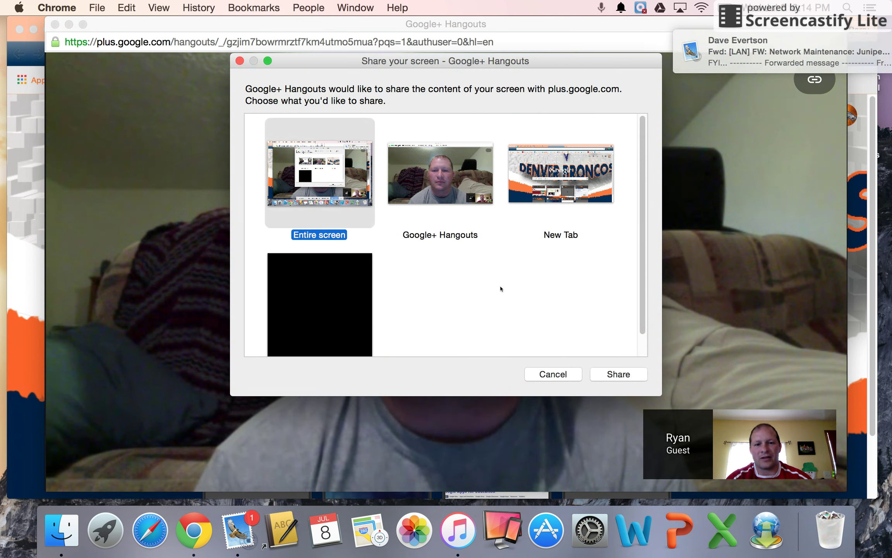
pyautogui.click(619, 374)
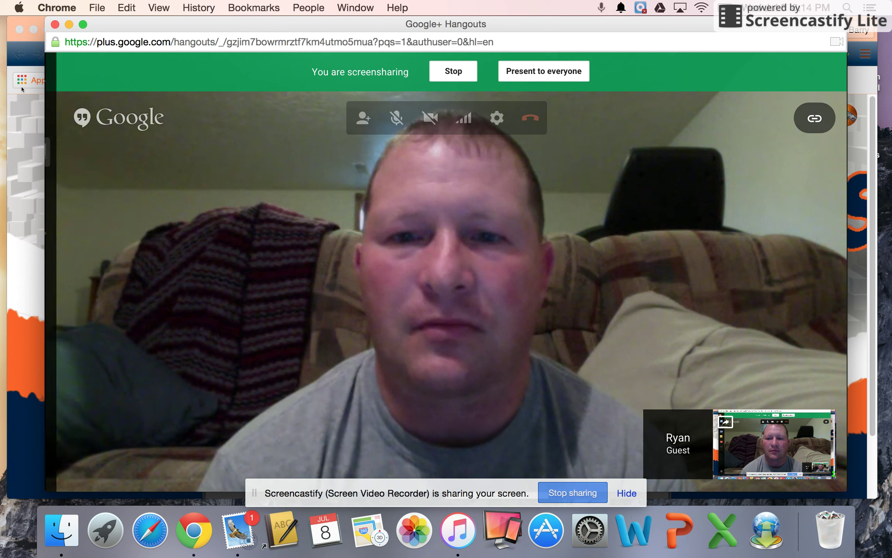
# - Present the screen to everyone and launch a live Continents and Oceans game lobby
pyautogui.click(518, 71)
pyautogui.press('super+grave')
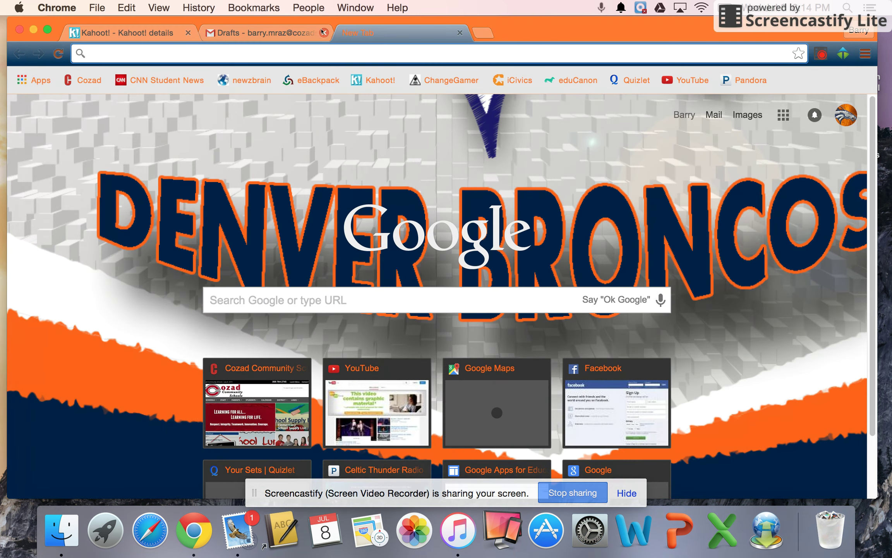
pyautogui.click(155, 34)
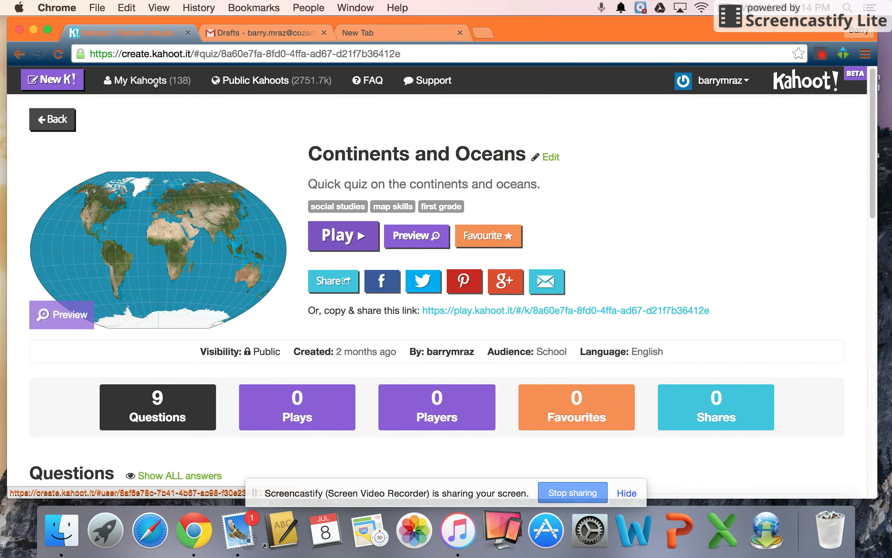
pyautogui.click(346, 237)
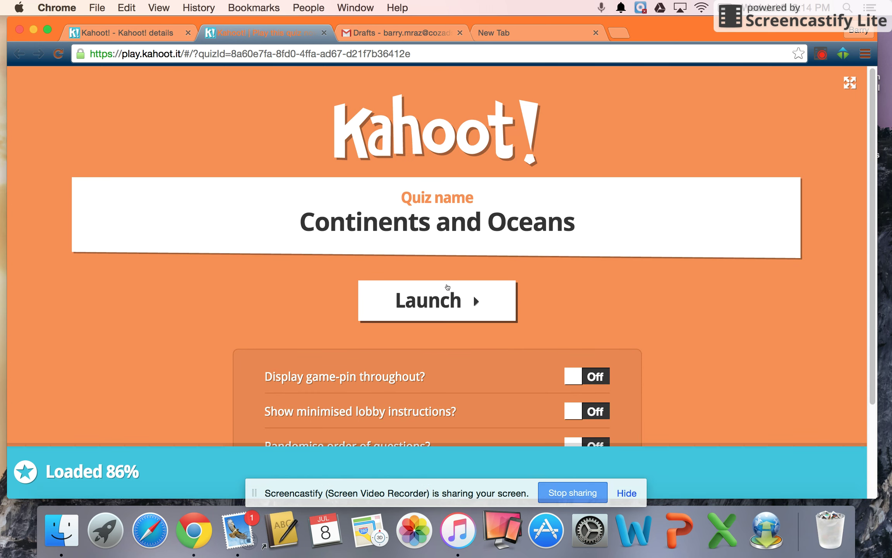
pyautogui.click(440, 298)
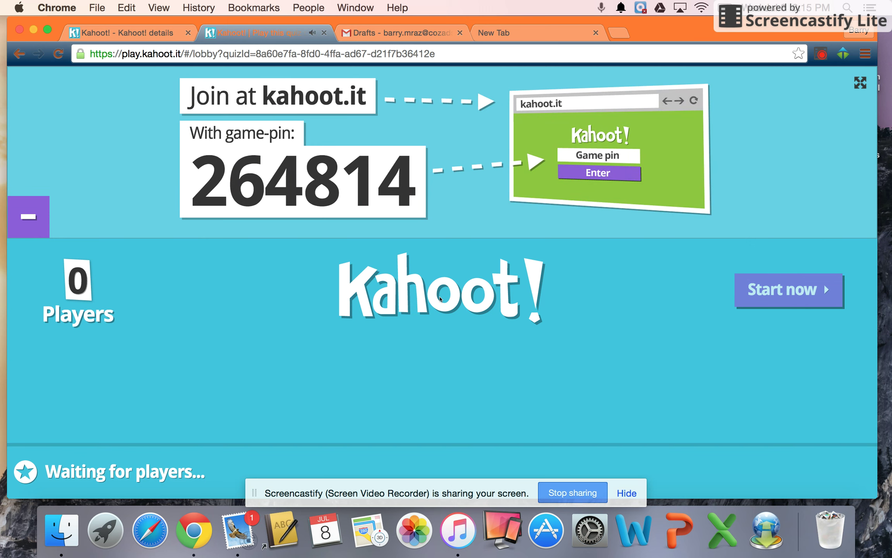
# - Lower the sound volume two steps and start the game with the two joined players
pyautogui.press('XF86AudioLowerVolume')
pyautogui.press('XF86AudioLowerVolume')
pyautogui.press('XF86AudioLowerVolume')
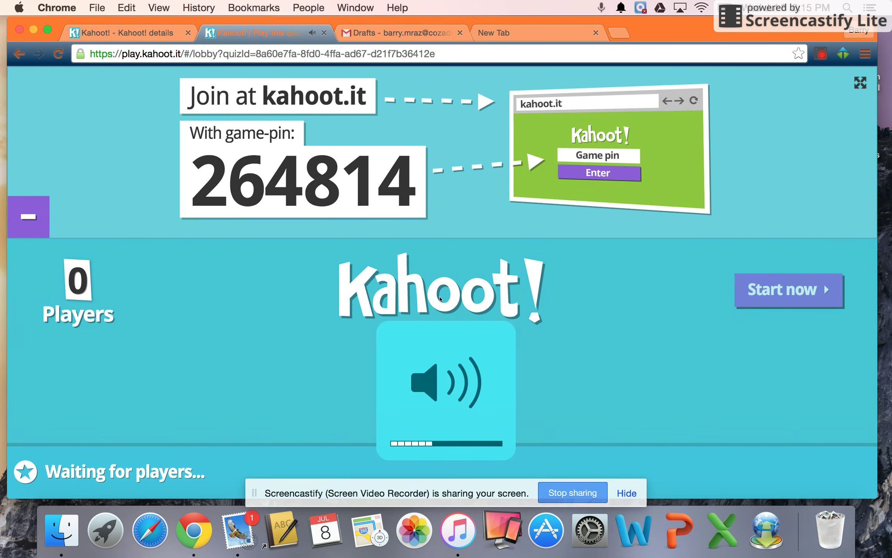
pyautogui.press('XF86AudioLowerVolume')
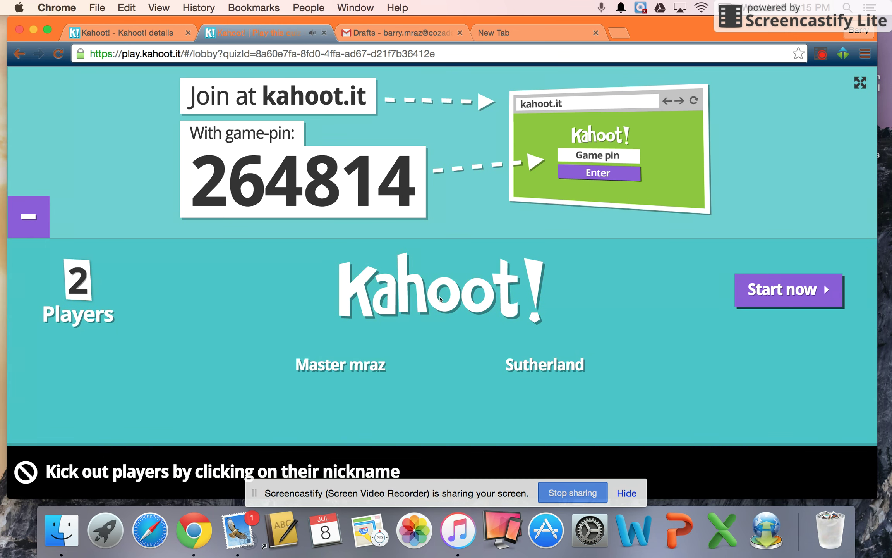
pyautogui.click(767, 287)
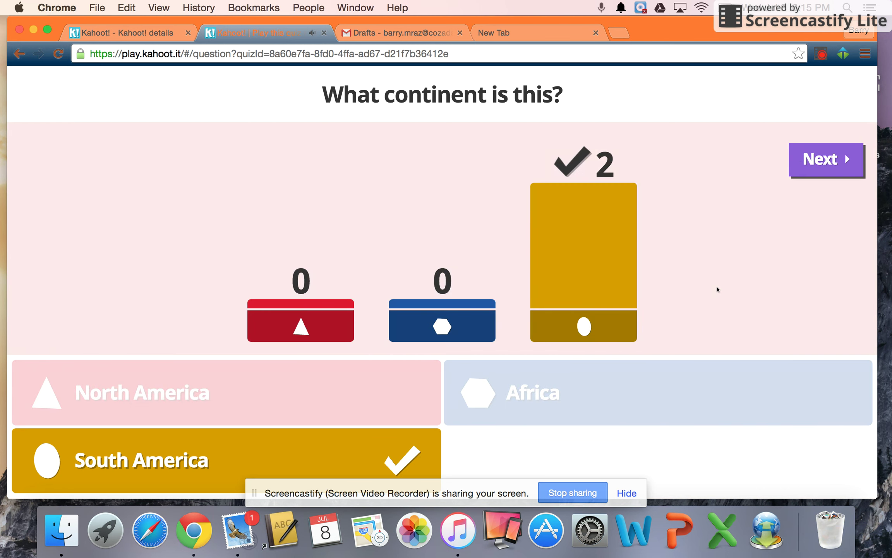
# - Advance through the results and scoreboards of questions 1–4 to reach question 5
pyautogui.click(807, 165)
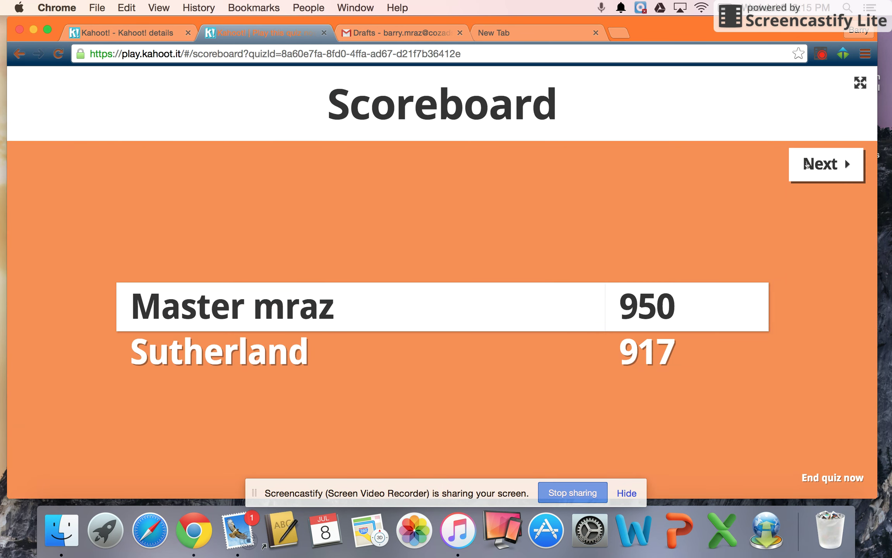
pyautogui.click(808, 164)
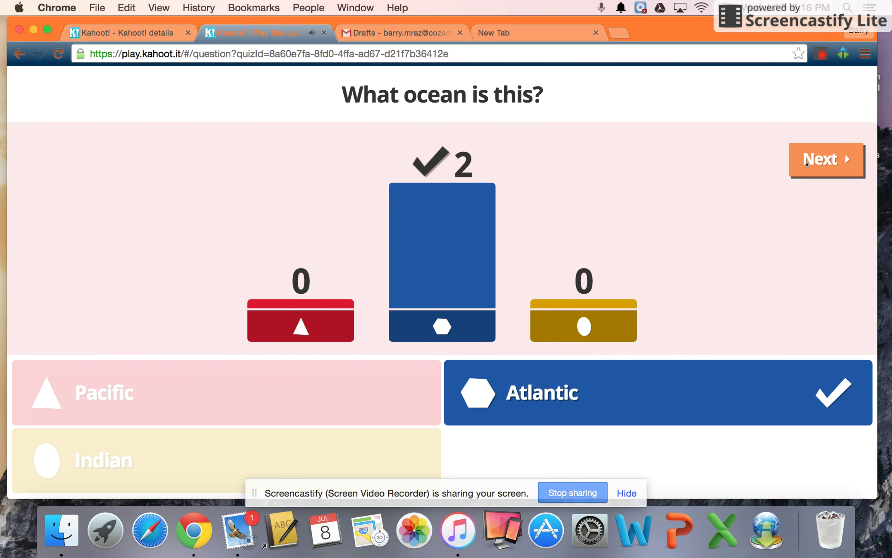
pyautogui.click(808, 164)
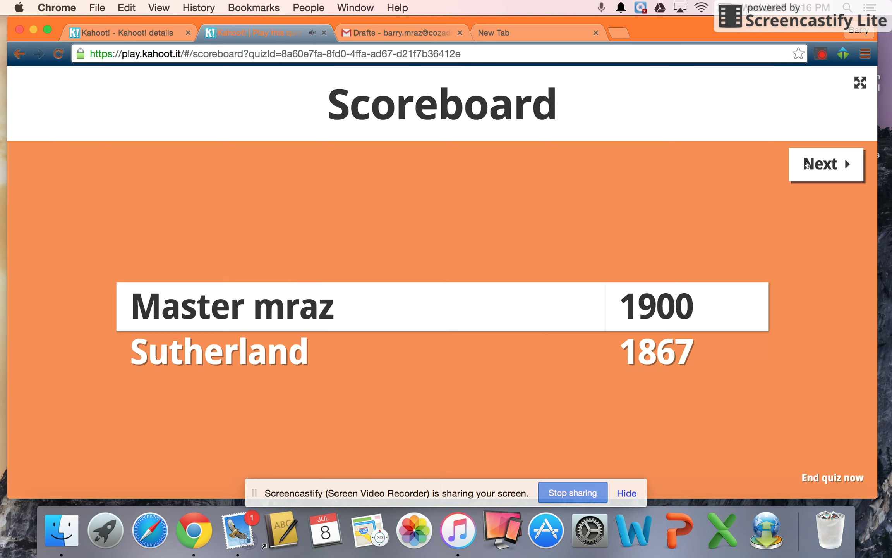
pyautogui.click(807, 164)
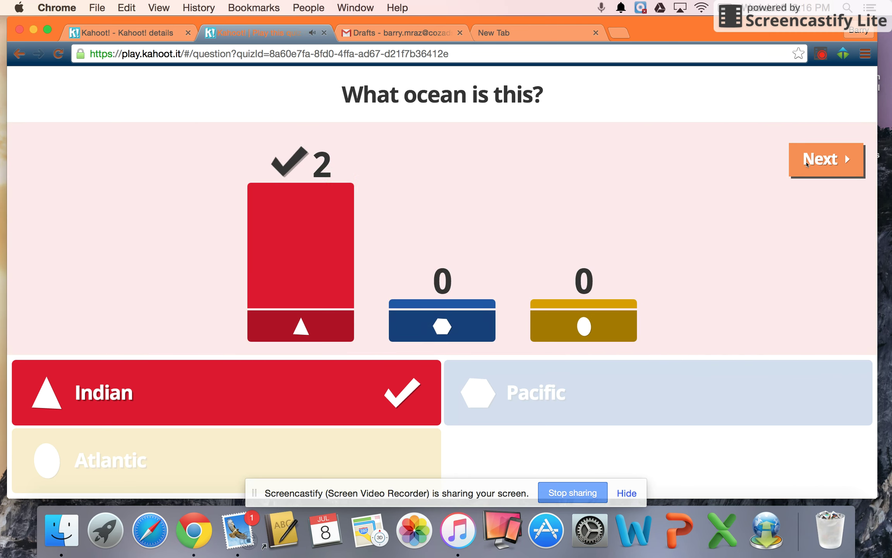
pyautogui.click(806, 164)
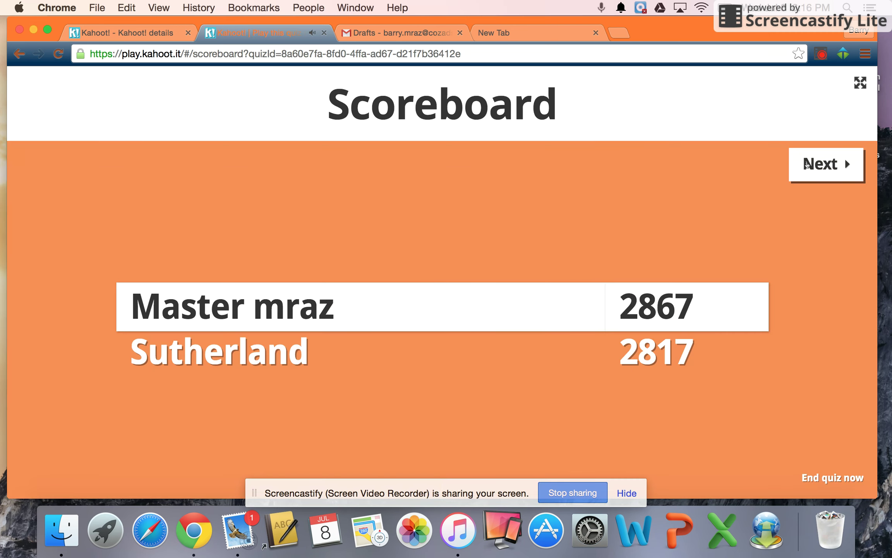
pyautogui.click(807, 163)
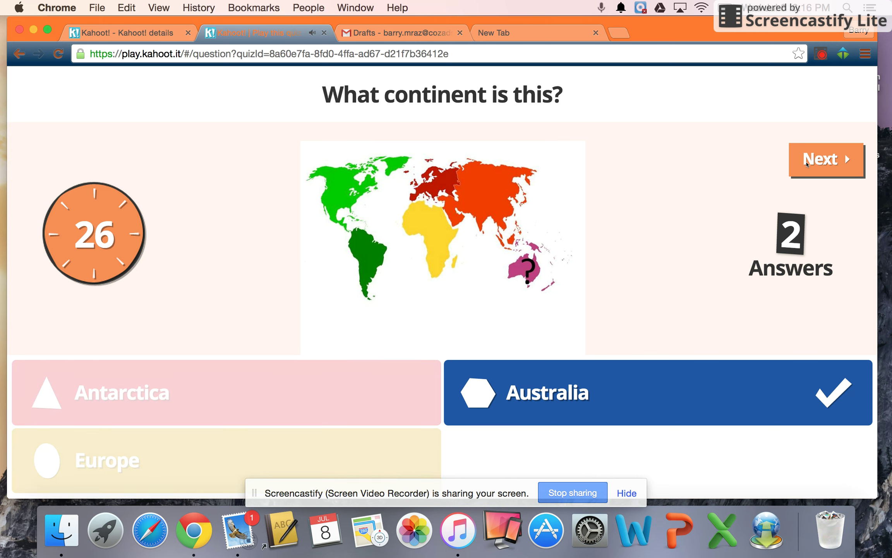
pyautogui.click(806, 165)
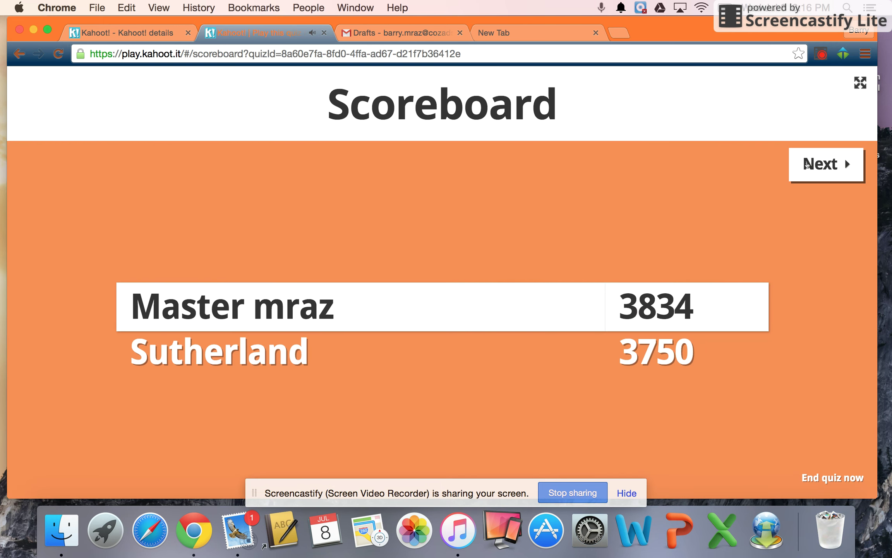
pyautogui.click(806, 165)
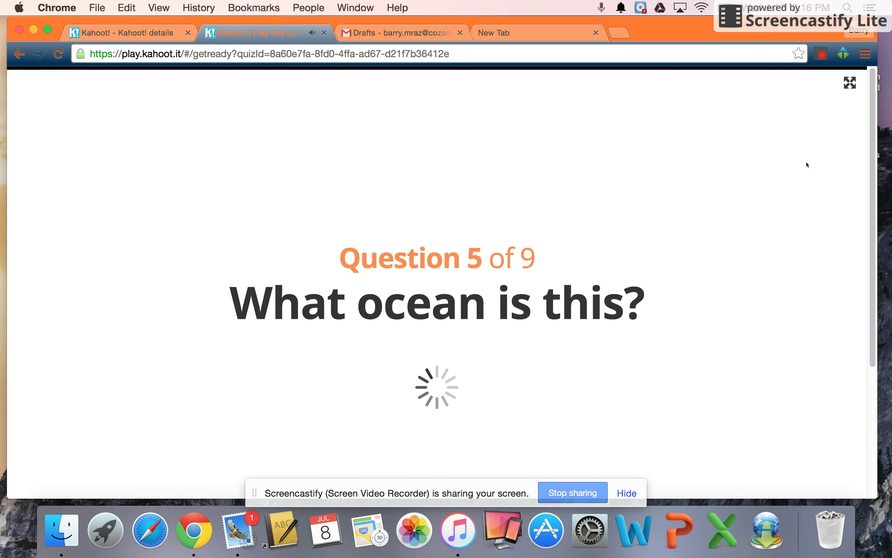
# - Raise the volume and advance through the results and scoreboards of questions 5–8 to question 9
pyautogui.press('XF86AudioRaiseVolume')
pyautogui.press('XF86AudioRaiseVolume')
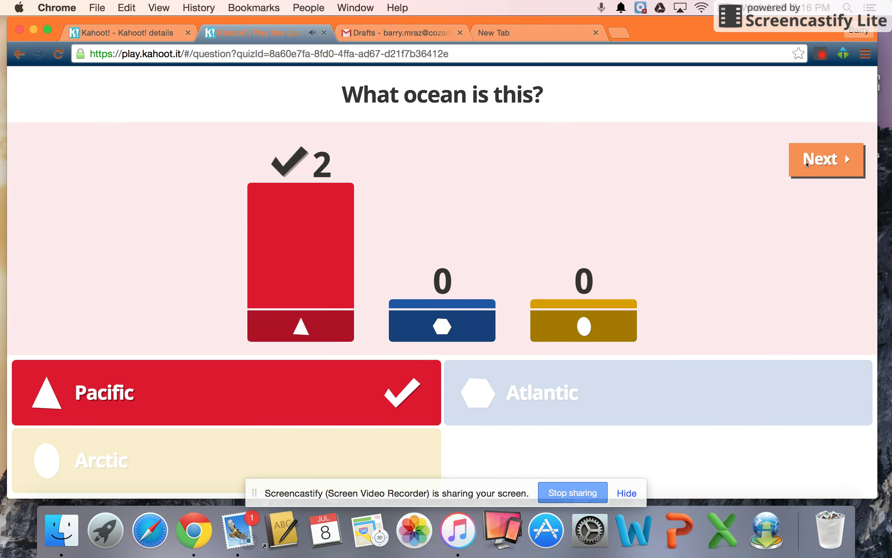
pyautogui.click(807, 165)
pyautogui.click(807, 164)
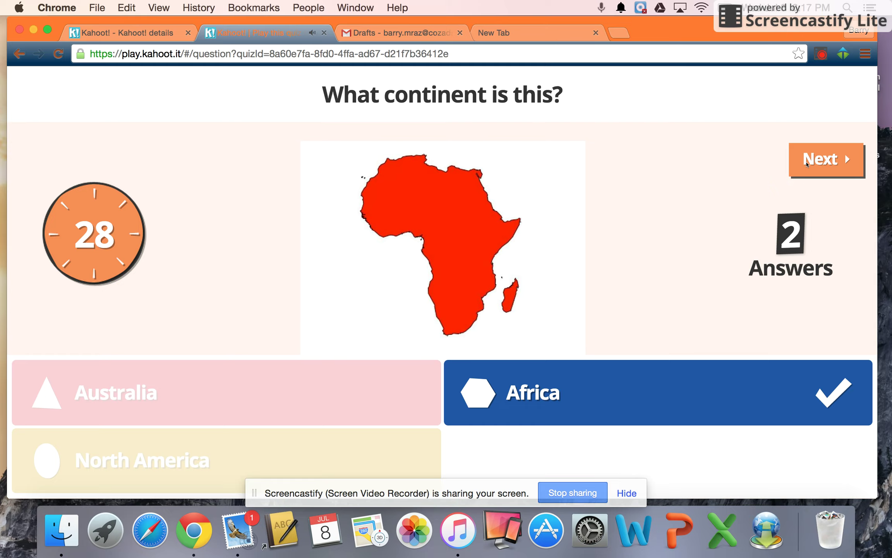
pyautogui.click(807, 165)
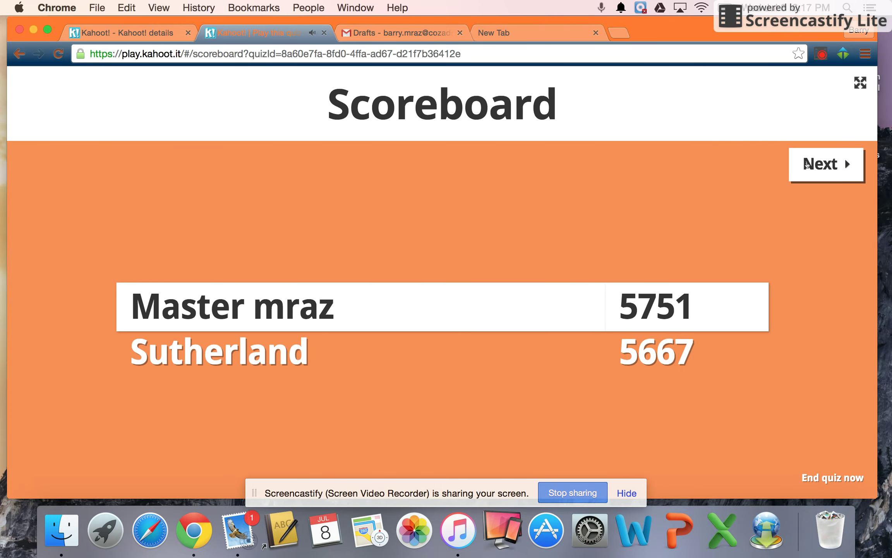
pyautogui.click(807, 164)
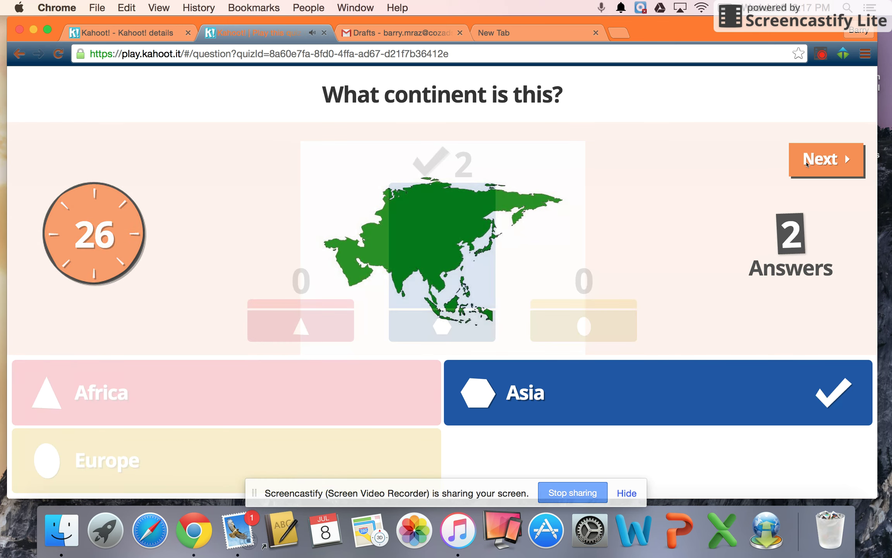
pyautogui.click(807, 164)
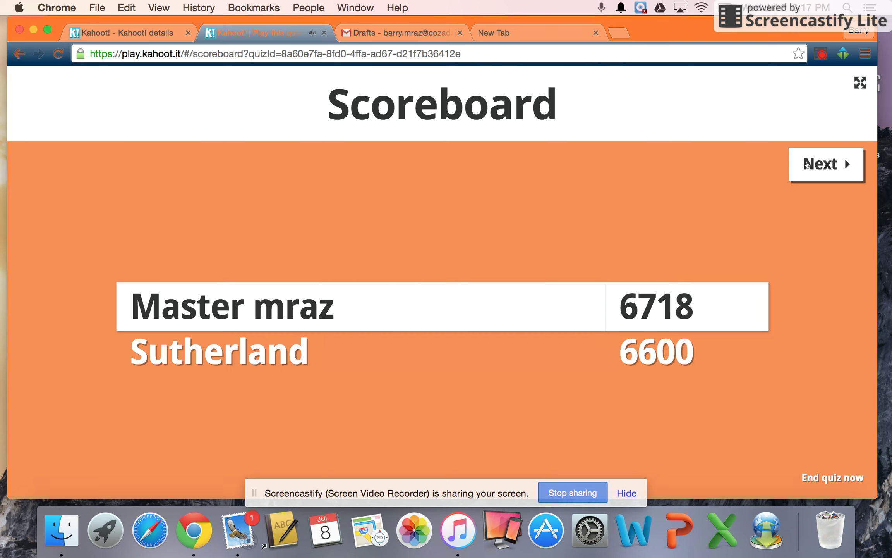
pyautogui.click(807, 164)
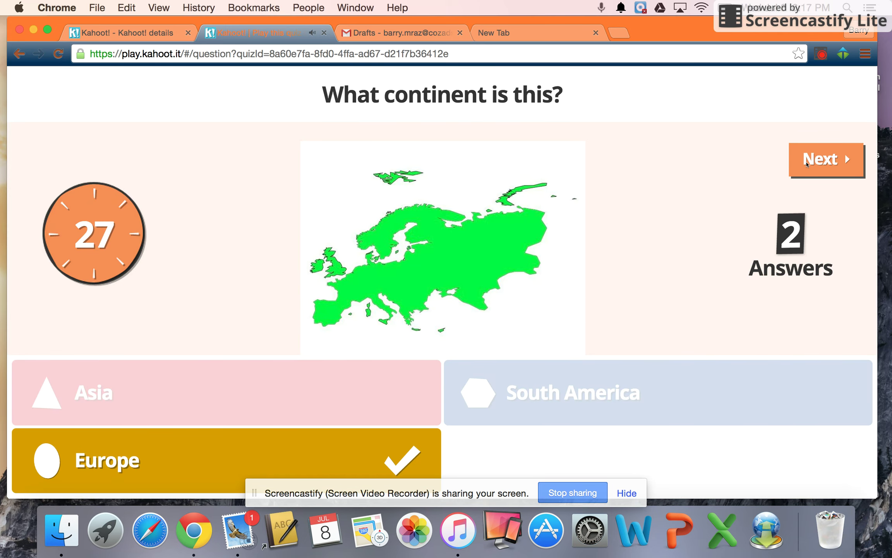
pyautogui.click(807, 164)
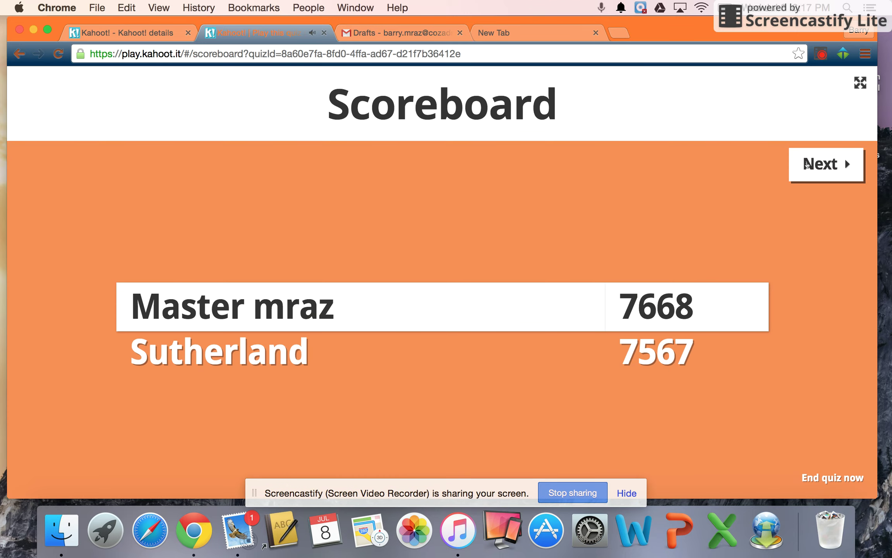
pyautogui.click(807, 165)
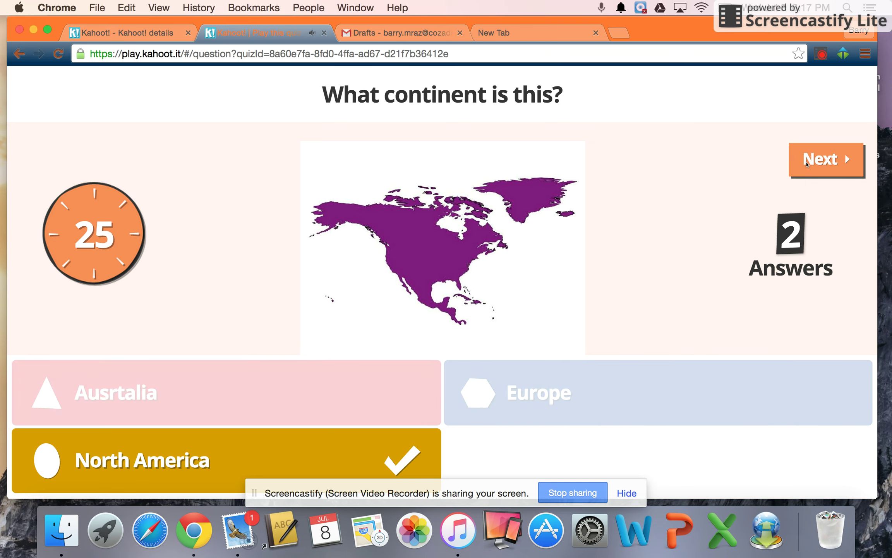
# - Show the final scoreboard, reveal the 8585-point winner, and minimize Chrome back to Hangouts
pyautogui.click(807, 164)
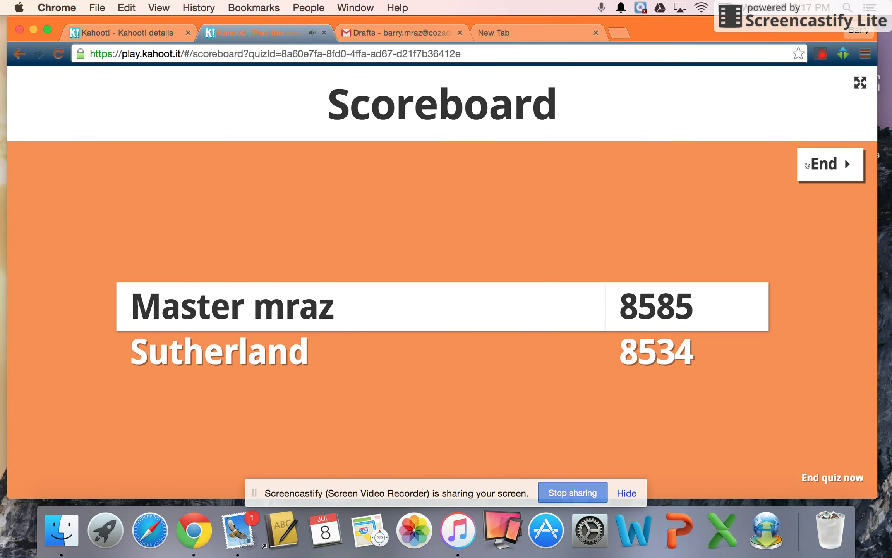
pyautogui.click(807, 165)
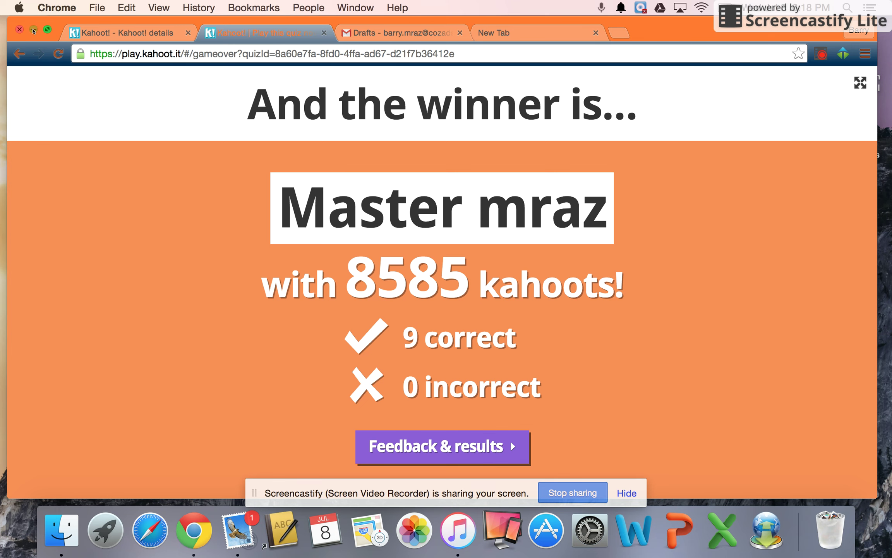
pyautogui.press('super+m')
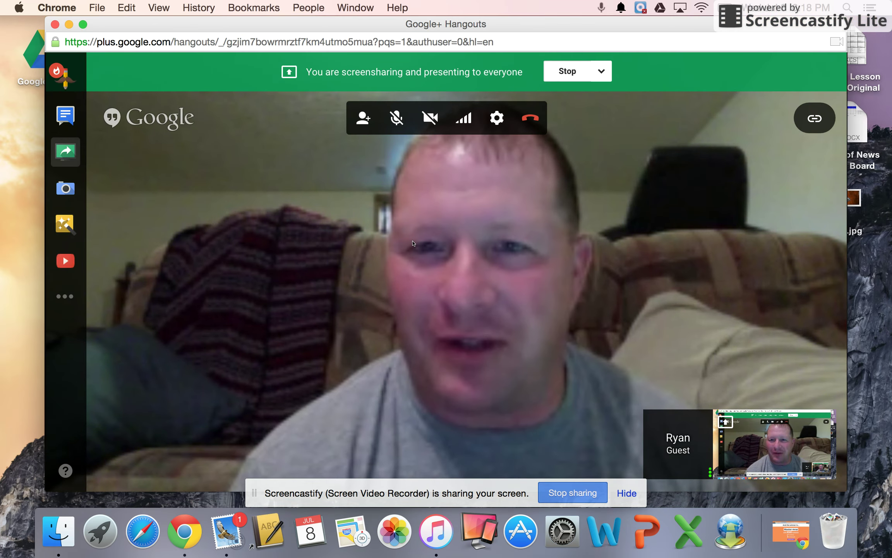